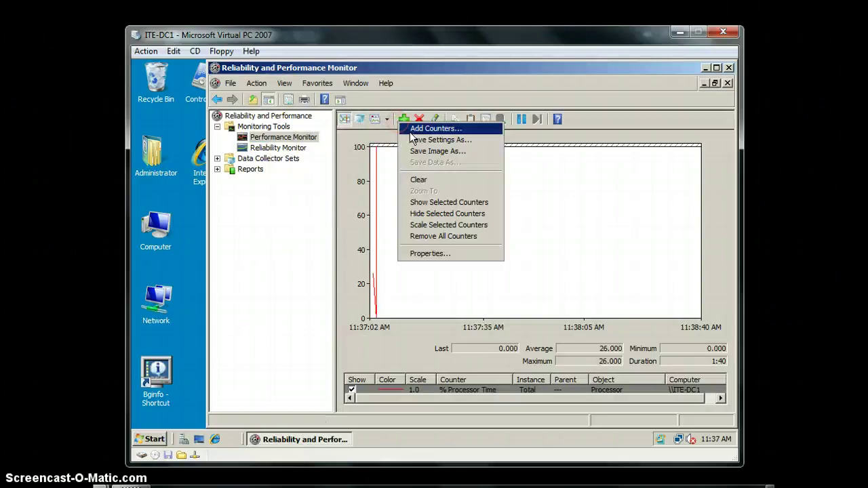
# Start adding counters to Performance Monitor and choose the computer ITE-SRV1 as the counter source
pyautogui.click(415, 128)
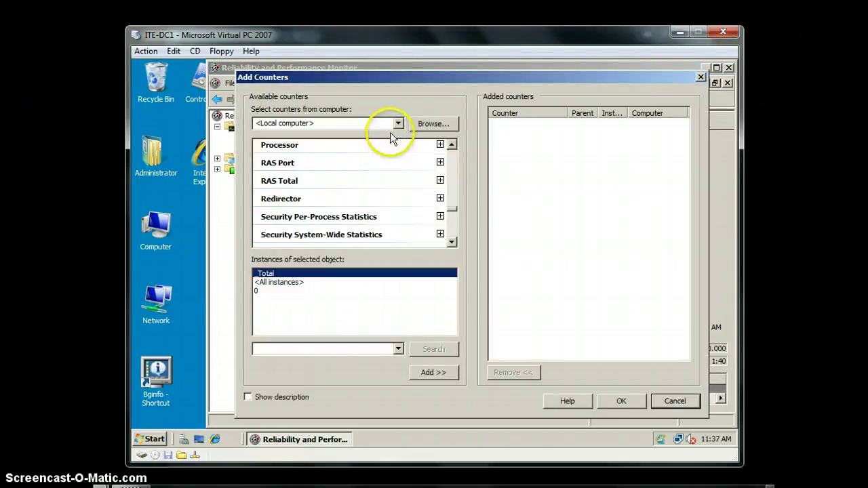
pyautogui.click(399, 123)
pyautogui.click(427, 124)
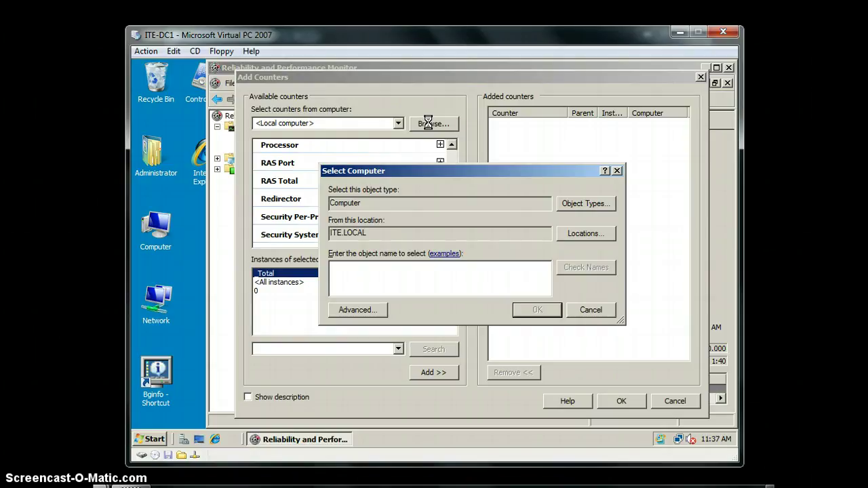
pyautogui.write('ite-srv1')
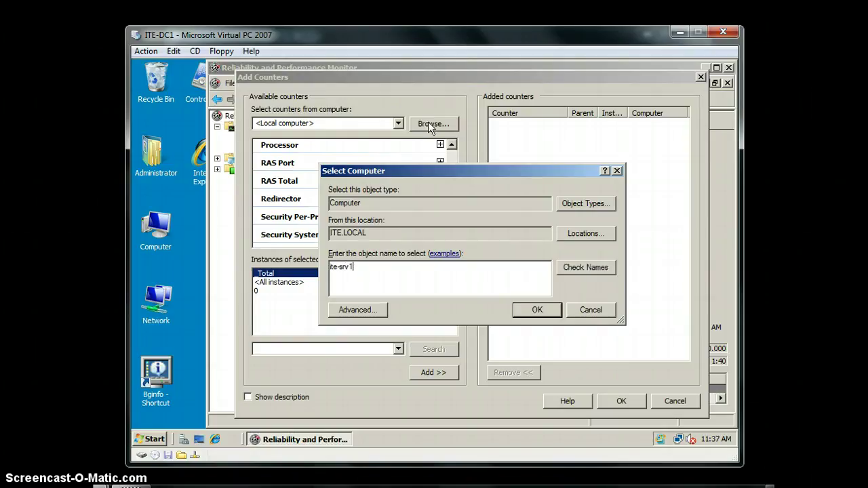
pyautogui.press('Return')
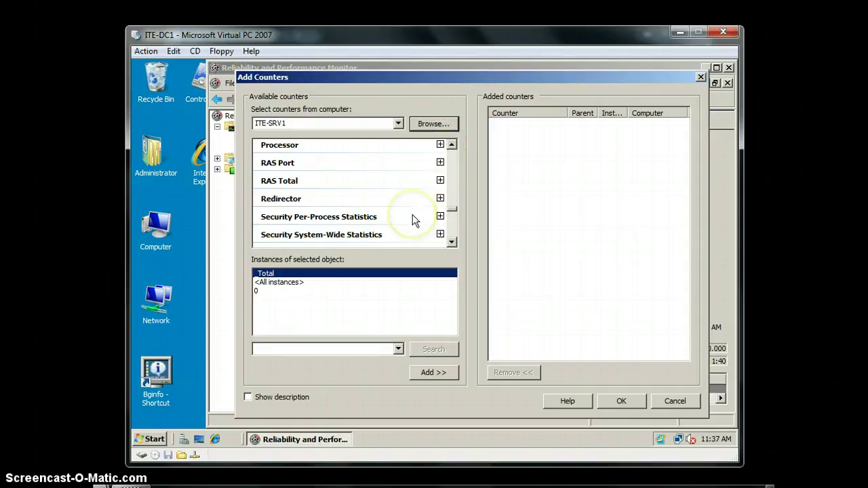
# Add the Pages/sec counter of the Memory object on ITE-SRV1 to the added counters
pyautogui.moveTo(452, 209)
pyautogui.mouseDown()
pyautogui.moveTo(455, 153)
pyautogui.moveTo(453, 208)
pyautogui.moveTo(454, 194)
pyautogui.mouseUp()
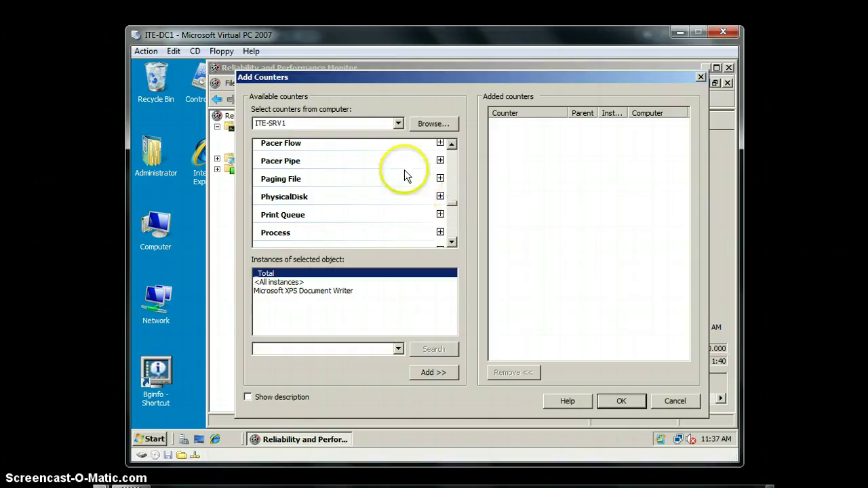
pyautogui.scroll(1, 407, 190)
pyautogui.click(350, 291)
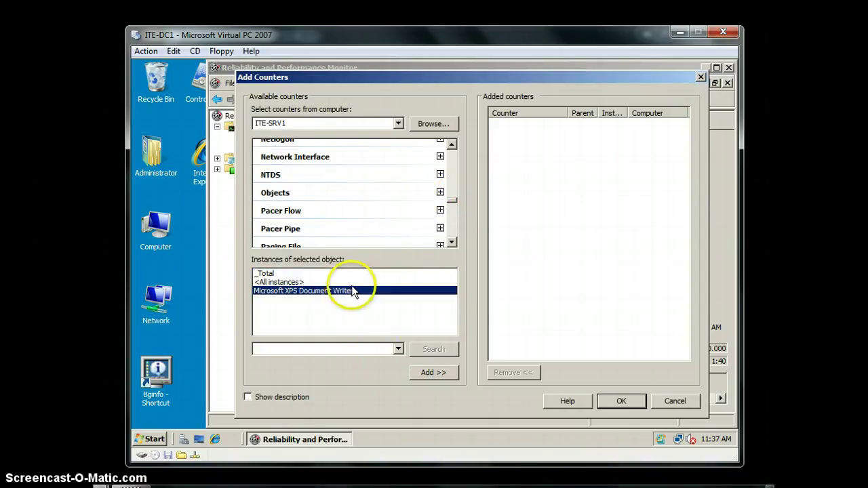
pyautogui.click(452, 195)
pyautogui.click(346, 197)
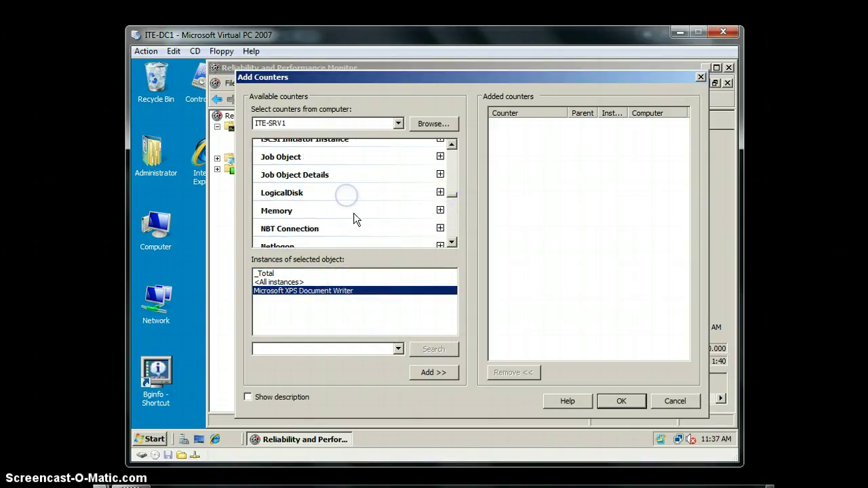
pyautogui.click(441, 211)
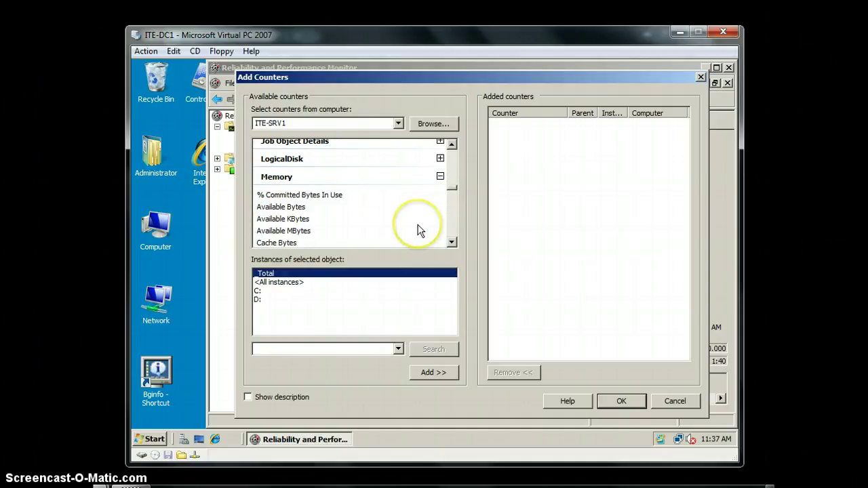
pyautogui.scroll(-5, 360, 228)
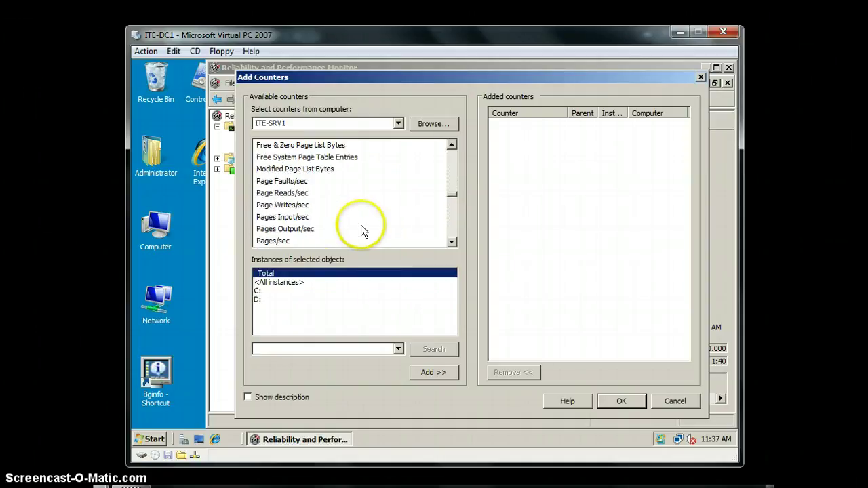
pyautogui.click(285, 242)
pyautogui.click(429, 373)
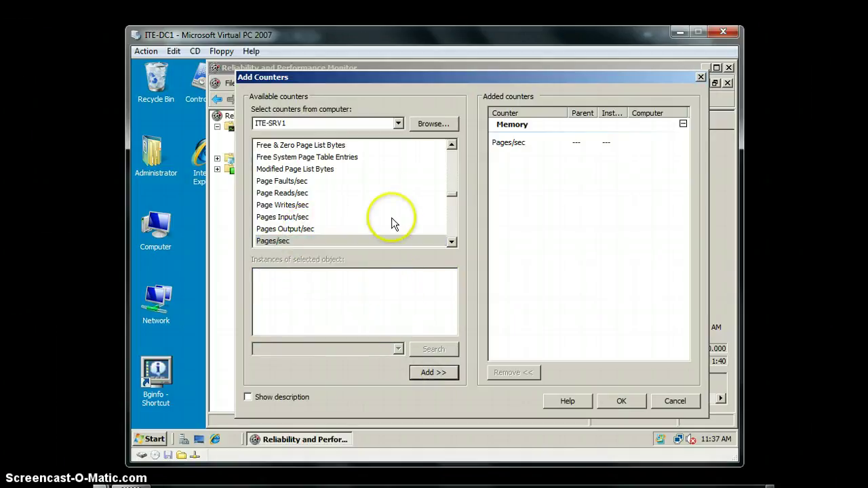
# Add the PhysicalDisk counter % Disk Time for the _Total instance to the added counters
pyautogui.moveTo(454, 199); pyautogui.dragTo(457, 213)
pyautogui.click(440, 224)
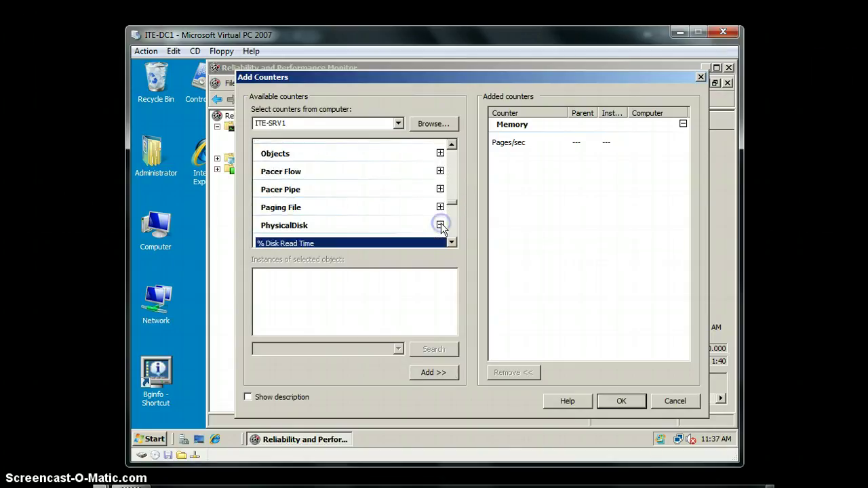
pyautogui.scroll(-1, 402, 216)
pyautogui.click(385, 203)
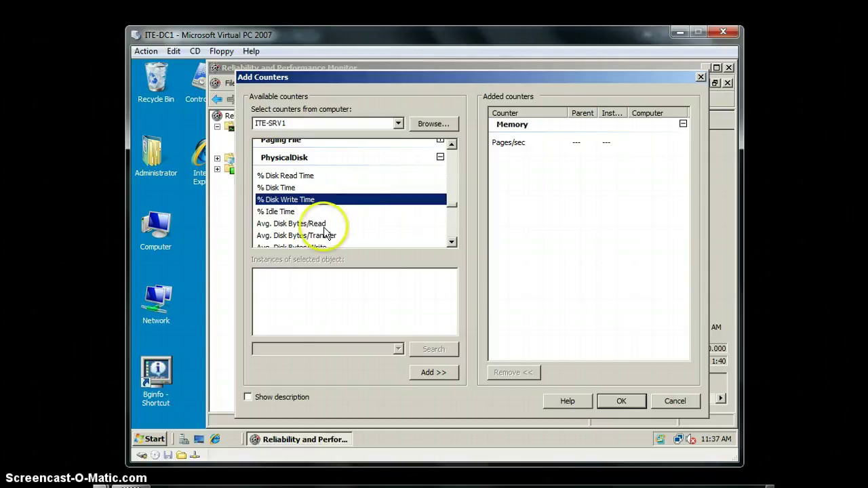
pyautogui.click(319, 187)
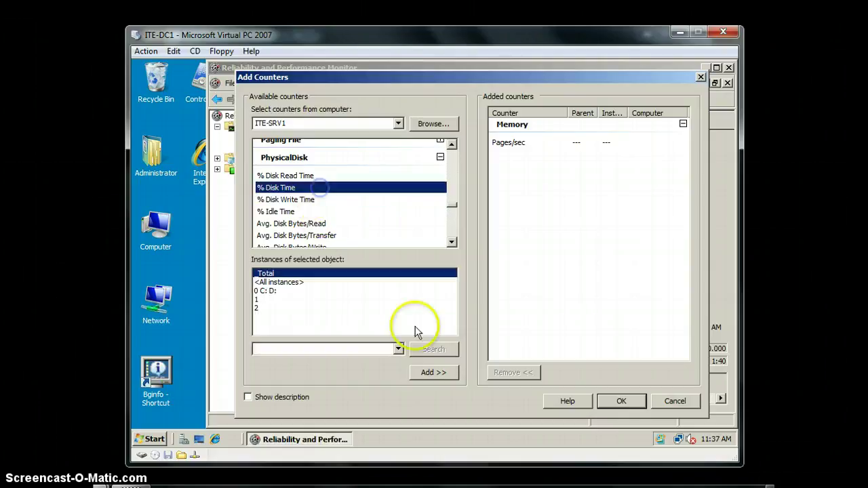
pyautogui.click(437, 373)
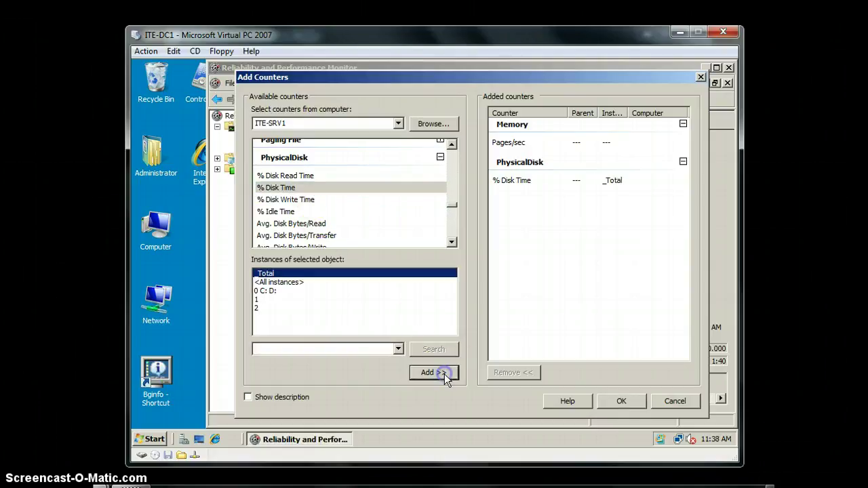
# Add the PhysicalDisk counter Current Disk Queue Length for the _Total instance to the added counters
pyautogui.click(452, 242)
pyautogui.moveTo(452, 242); pyautogui.dragTo(452, 242)
pyautogui.click(342, 208)
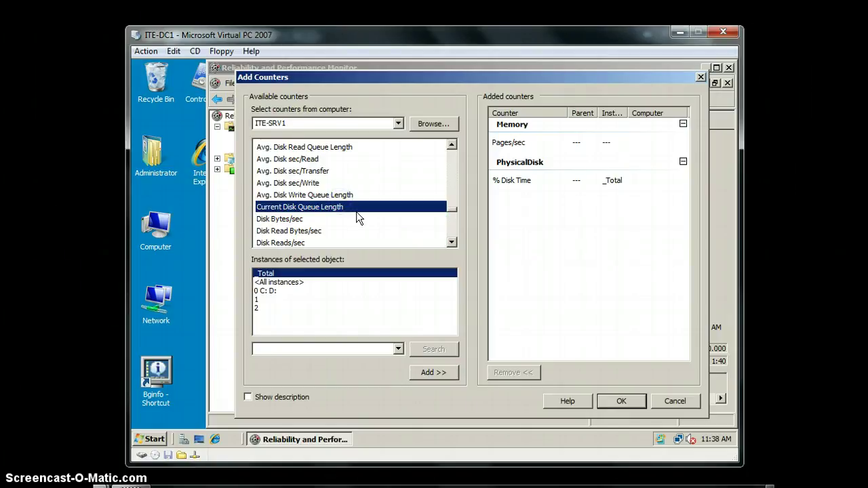
pyautogui.click(435, 373)
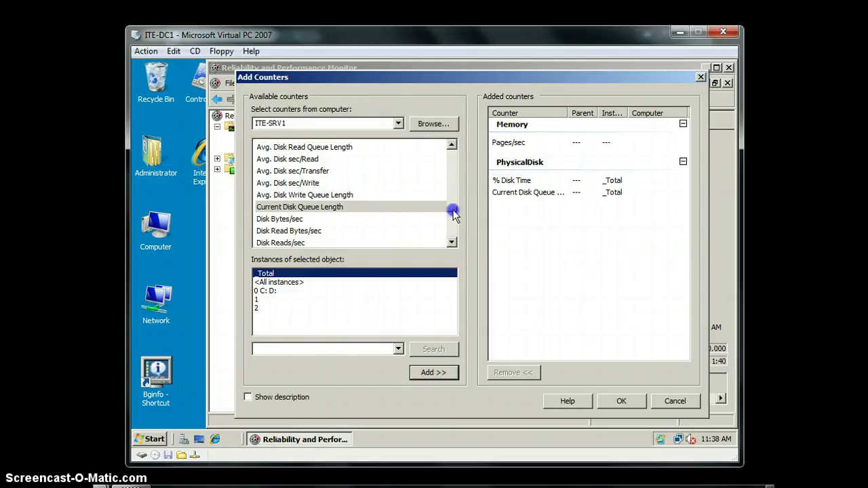
# Add the Processor counter % Processor Time for the _Total instance and accept the counter selection
pyautogui.moveTo(451, 215)
pyautogui.mouseDown()
pyautogui.moveTo(453, 197)
pyautogui.moveTo(455, 224)
pyautogui.moveTo(450, 218)
pyautogui.mouseUp()
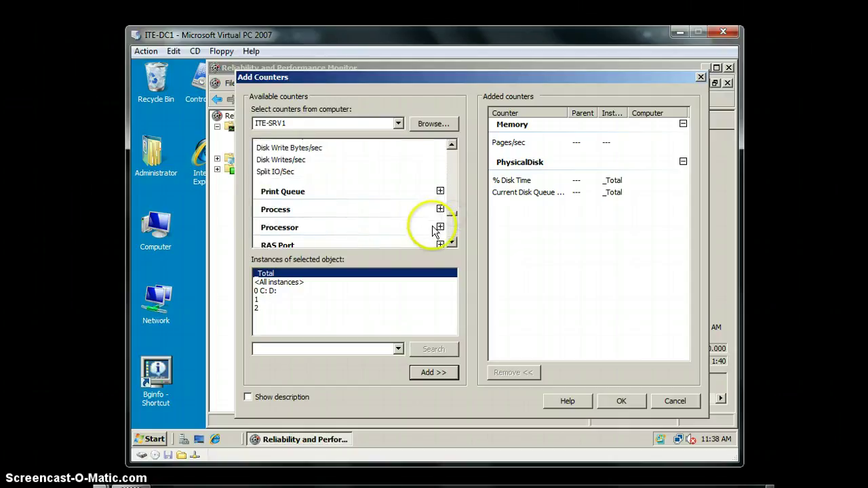
pyautogui.click(440, 228)
pyautogui.scroll(-1, 415, 222)
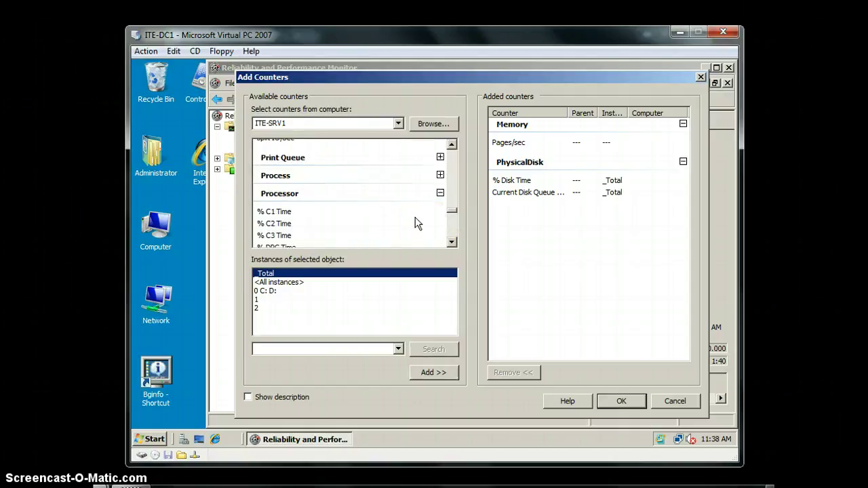
pyautogui.click(386, 216)
pyautogui.scroll(-3, 386, 217)
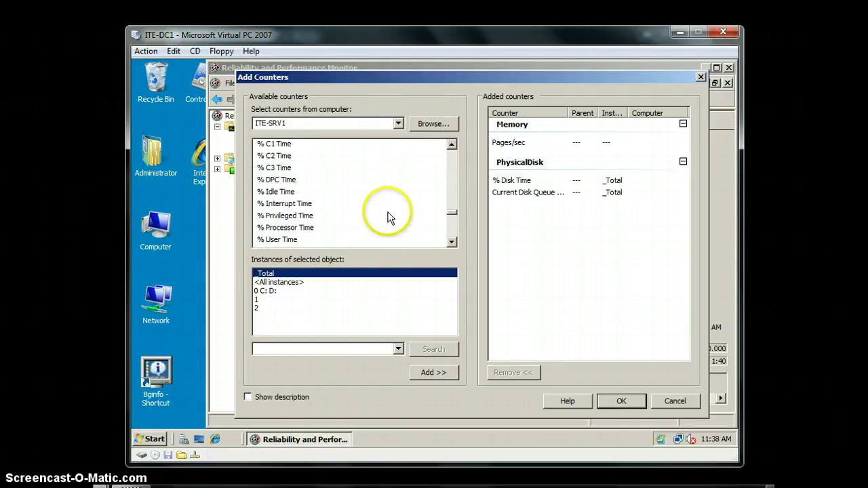
pyautogui.scroll(-3, 389, 217)
pyautogui.scroll(5, 389, 217)
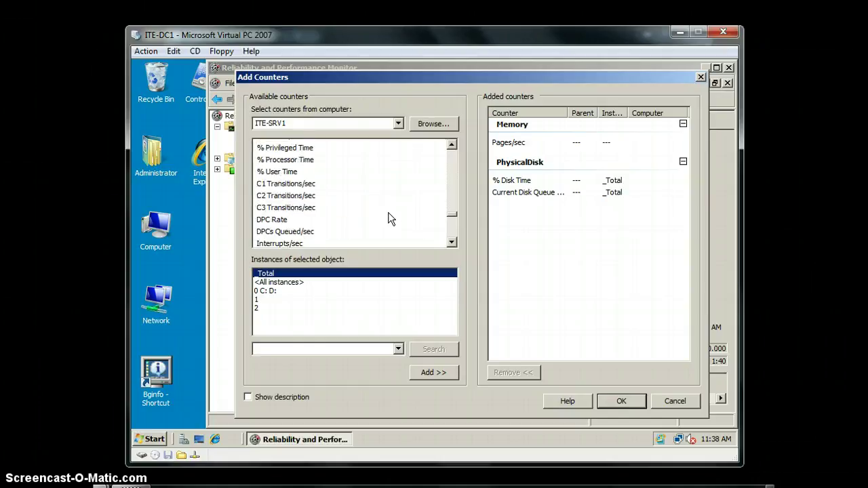
pyautogui.click(317, 227)
pyautogui.click(442, 372)
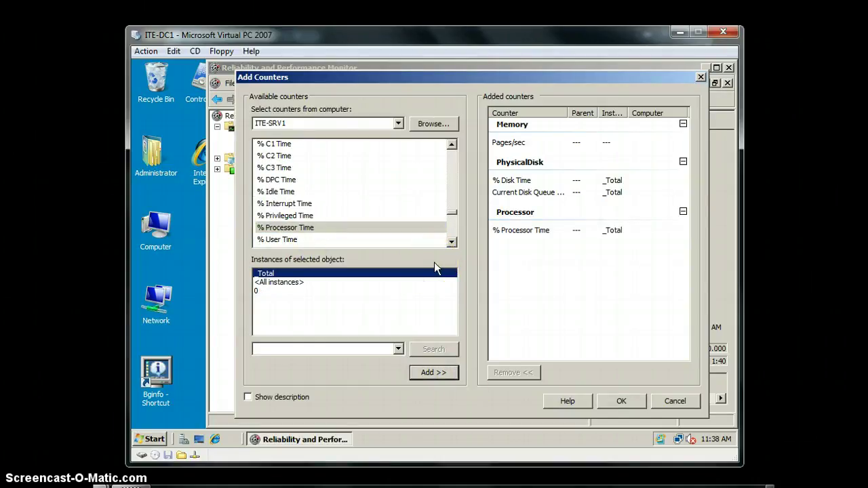
pyautogui.click(612, 401)
# Change the Performance Monitor display from the line graph to the report view
pyautogui.click(562, 276)
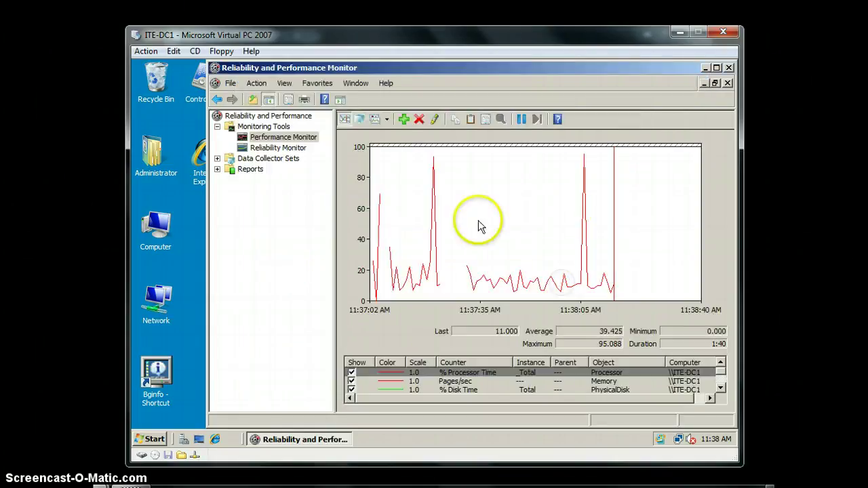
pyautogui.click(379, 121)
pyautogui.click(379, 121)
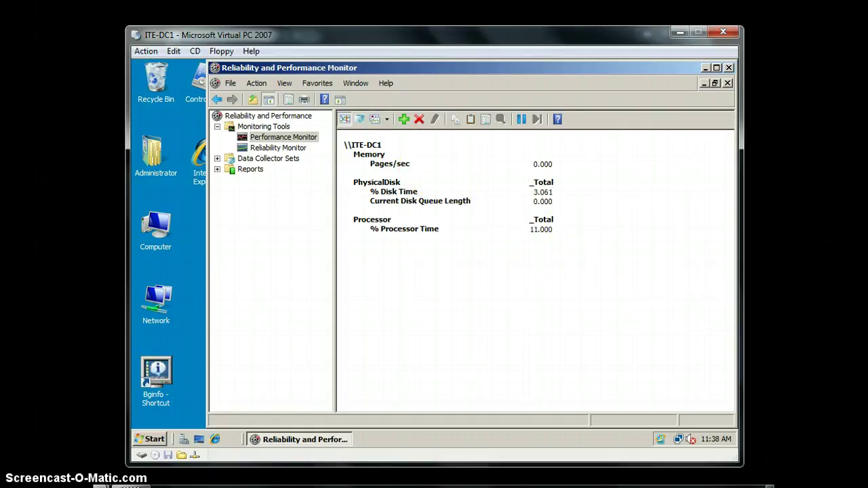
# Switch to the ITE-SRV1 virtual machine and close the CPU Stress program
pyautogui.click(125, 447)
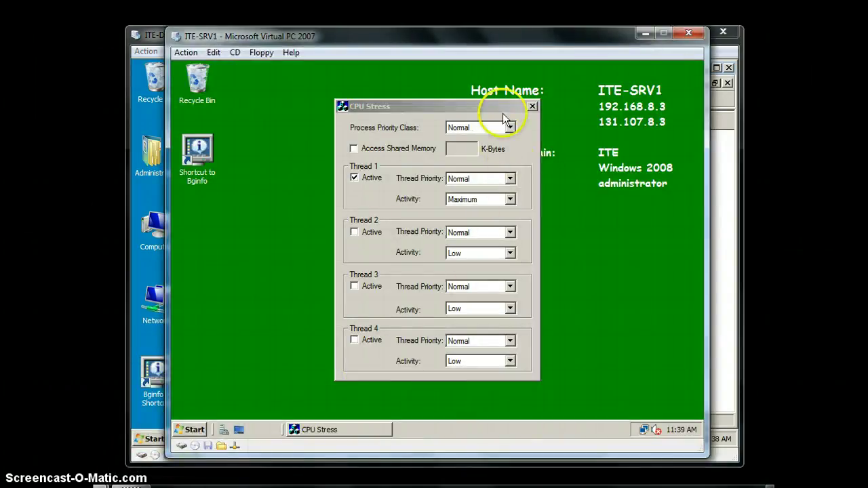
pyautogui.click(533, 107)
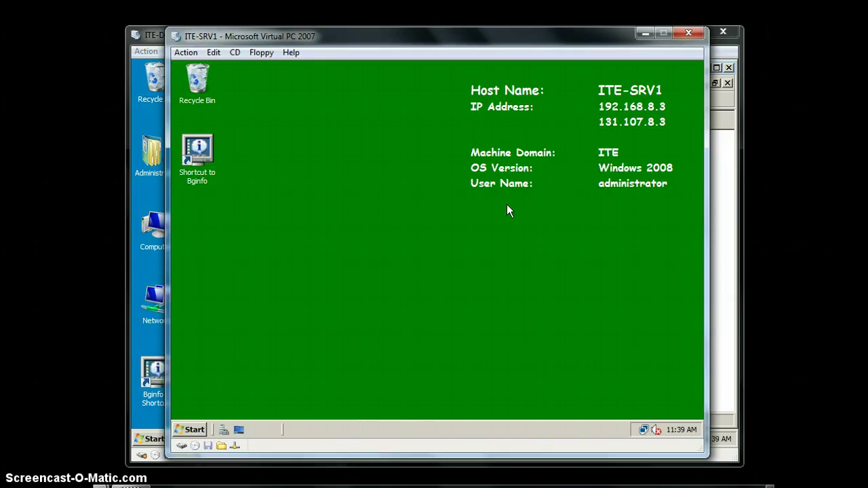
# Open the Run dialog on ITE-SRV1 and enter the folder path \\ite-dc1\Labfiles\Apps\performance\
pyautogui.click(189, 430)
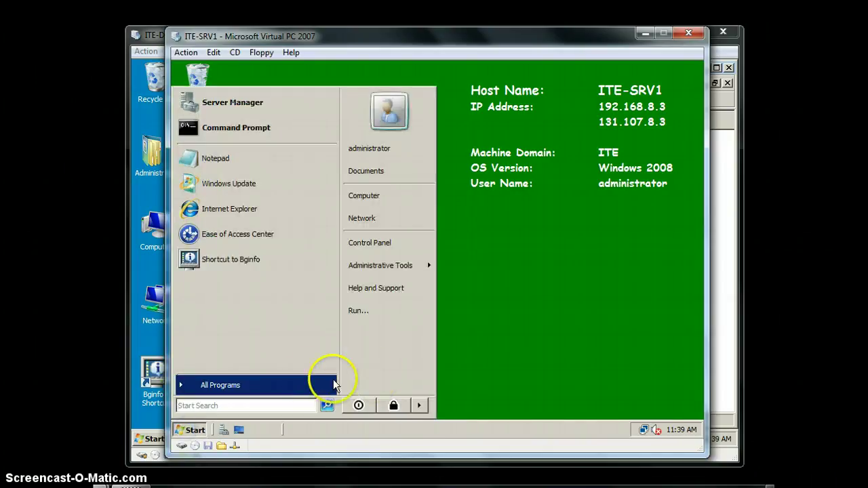
pyautogui.click(384, 306)
pyautogui.click(415, 353)
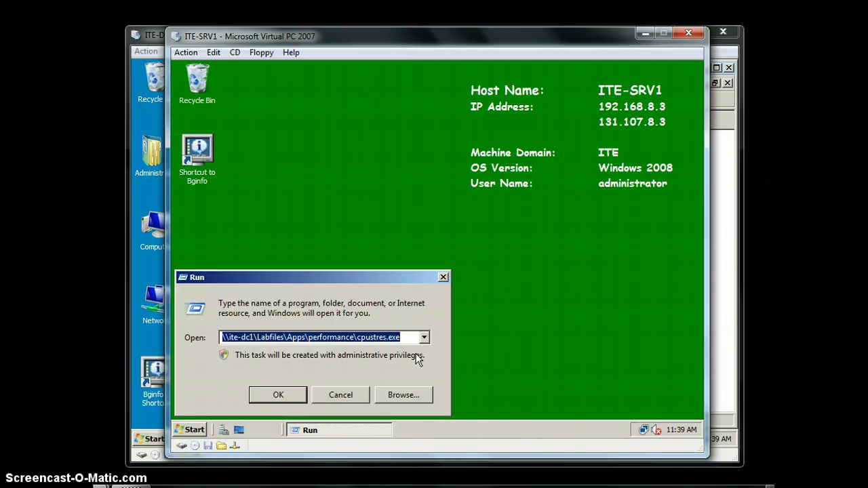
pyautogui.write('\\\\')
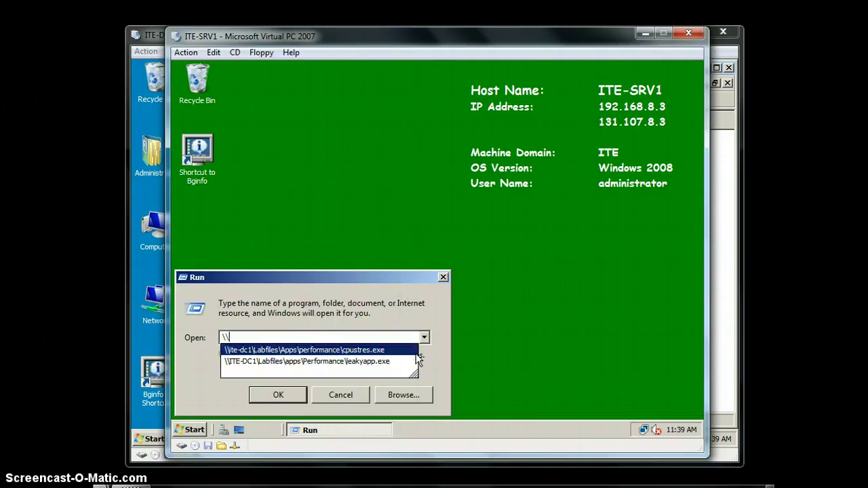
pyautogui.write('ite-dc1')
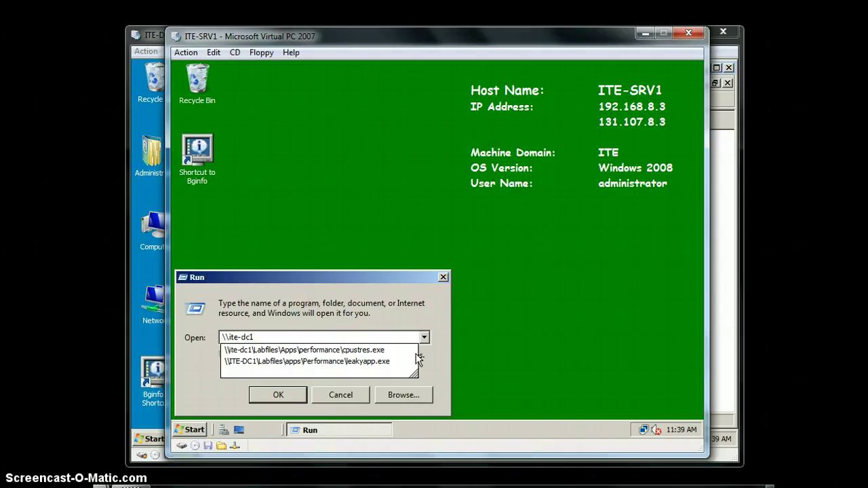
pyautogui.write('\\labfile')
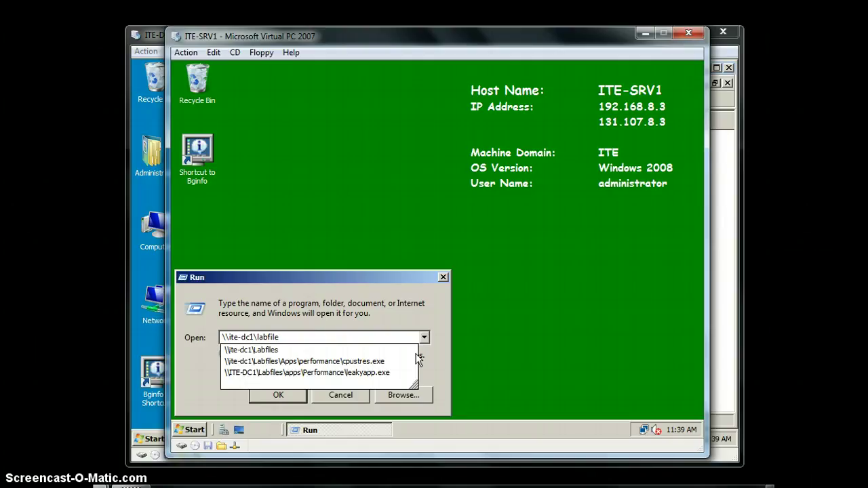
pyautogui.press('Down')
pyautogui.press('Down')
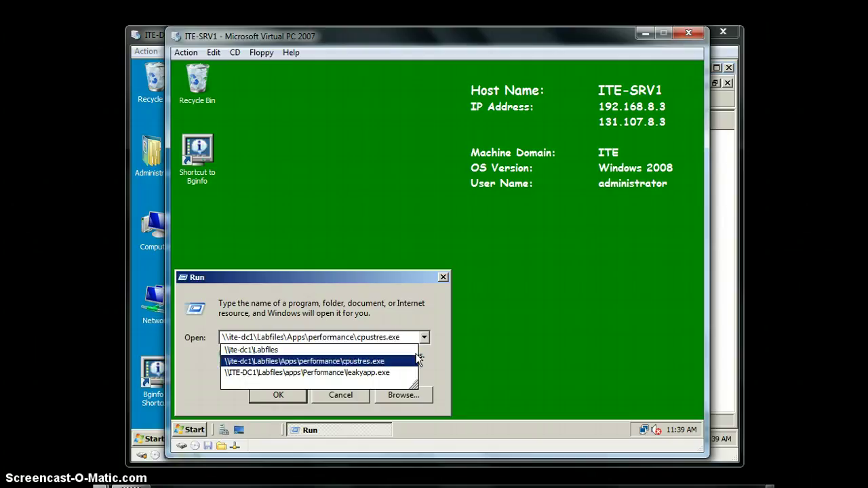
pyautogui.press('BackSpace')
pyautogui.press('BackSpace')
pyautogui.press('BackSpace')
pyautogui.press('BackSpace')
pyautogui.press('BackSpace')
pyautogui.press('BackSpace')
pyautogui.press('BackSpace')
pyautogui.press('BackSpace')
pyautogui.press('BackSpace')
pyautogui.press('BackSpace')
pyautogui.press('BackSpace')
pyautogui.press('BackSpace')
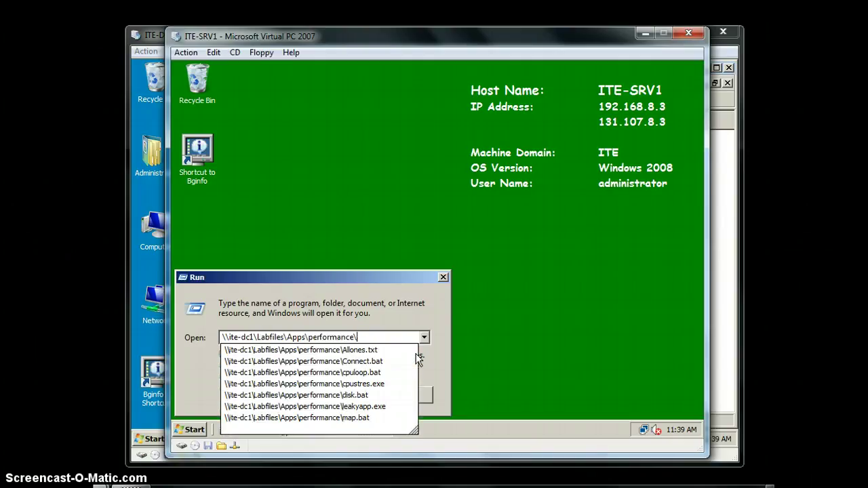
# Complete the Run path with disk.bat from the performance folder and launch it
pyautogui.press('Down')
pyautogui.press('Down')
pyautogui.press('Down')
pyautogui.press('Down')
pyautogui.press('Down')
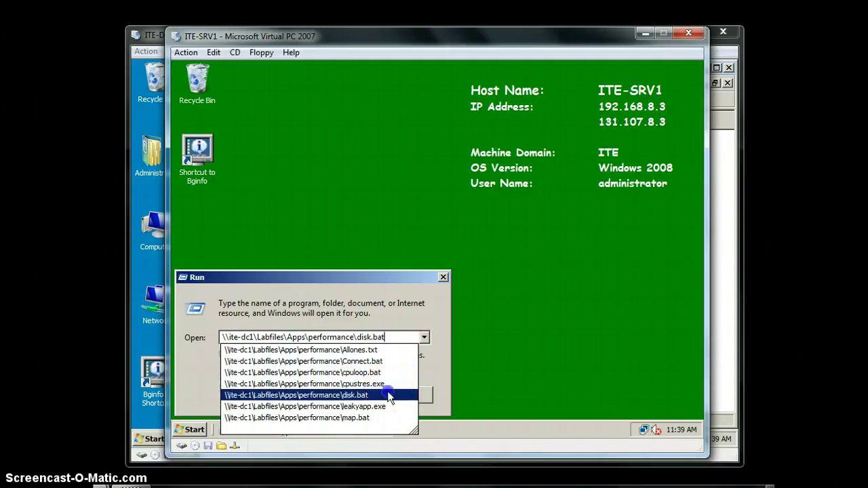
pyautogui.press('Escape')
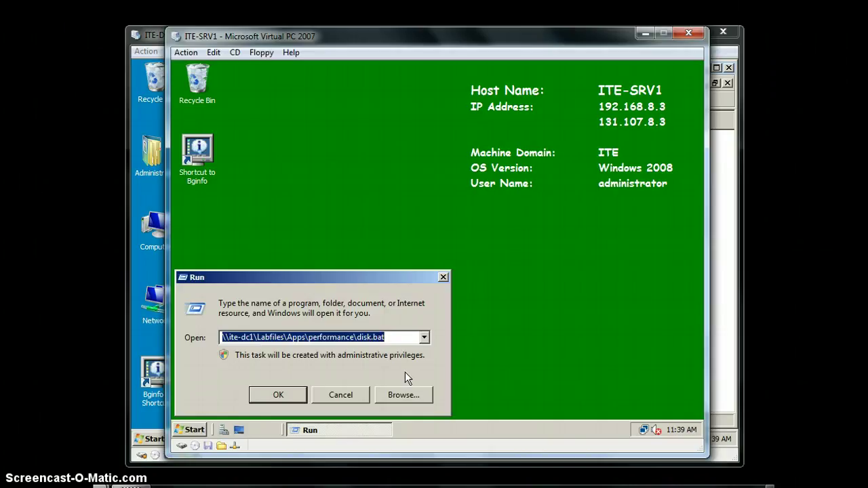
pyautogui.click(278, 395)
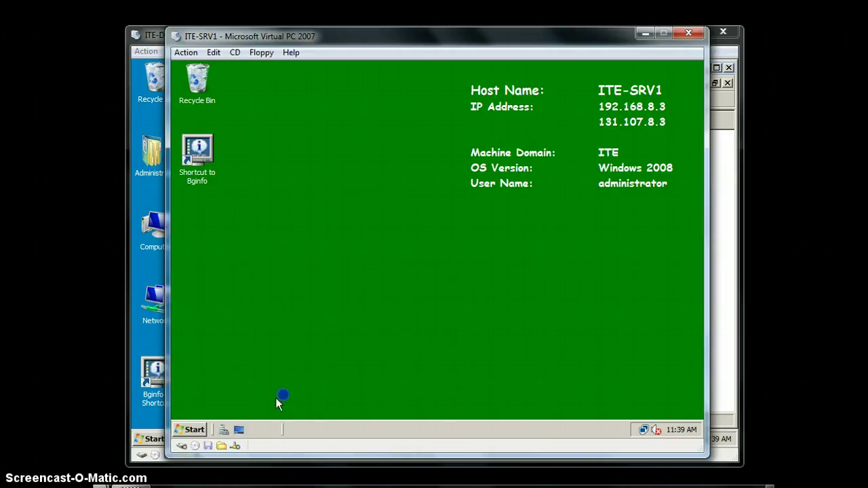
# Switch to the ITE-DC1 virtual machine and examine the counters in the Performance Monitor report
pyautogui.click(478, 263)
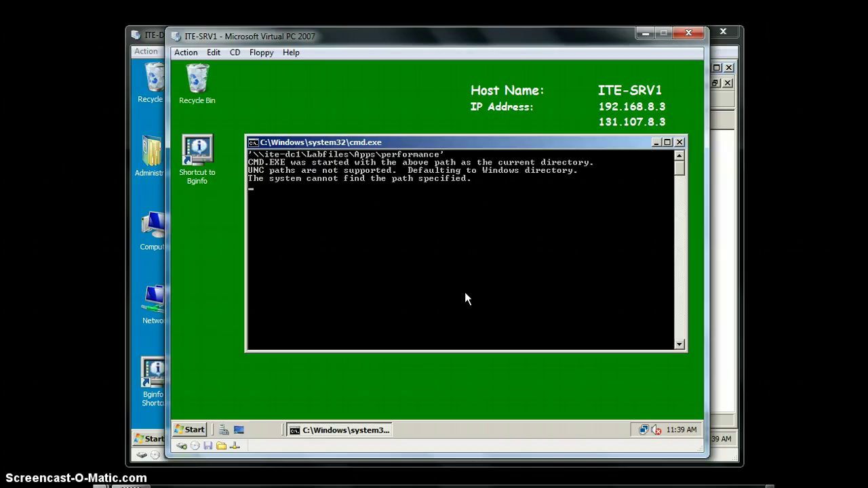
pyautogui.click(473, 371)
pyautogui.click(147, 424)
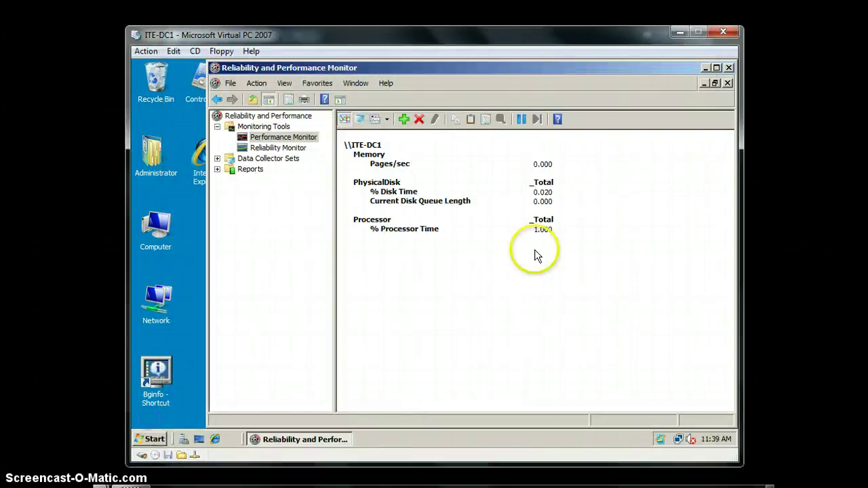
pyautogui.click(519, 258)
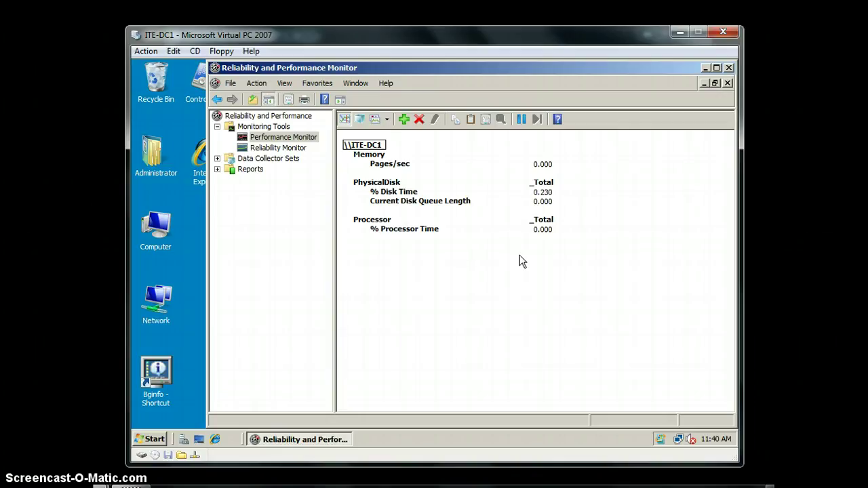
pyautogui.click(499, 249)
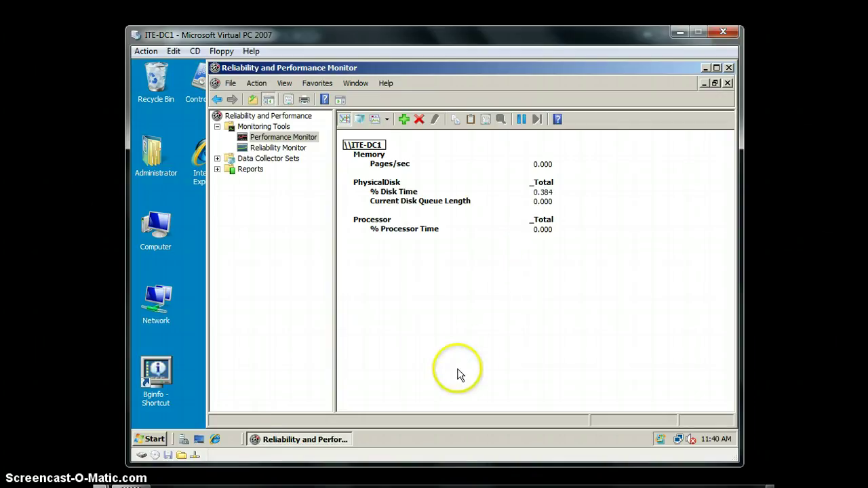
pyautogui.click(113, 469)
pyautogui.moveTo(167, 486)
pyautogui.click(497, 360)
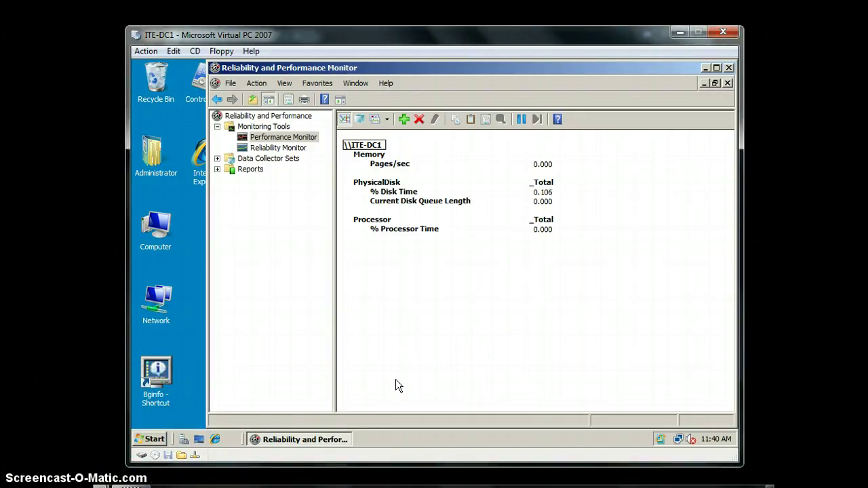
# Change the Performance Monitor display to the line graph and start adding counters from the computer \\ITE-SRV1
pyautogui.click(374, 120)
pyautogui.click(404, 119)
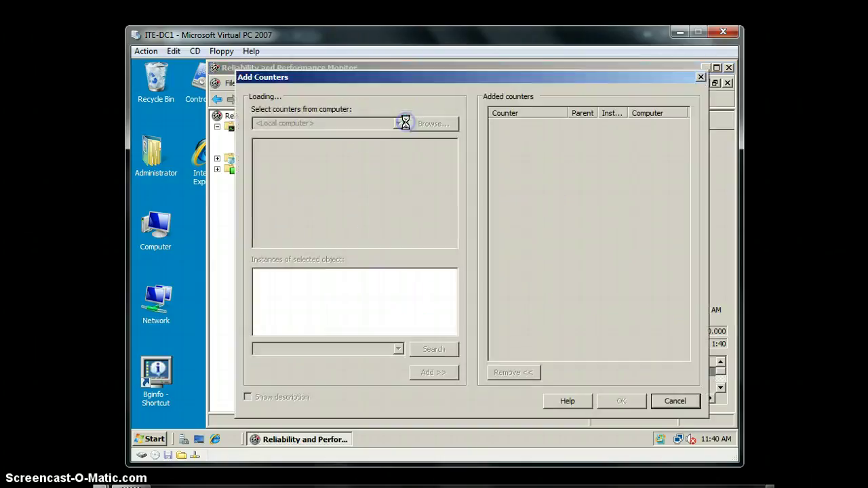
pyautogui.click(398, 124)
pyautogui.click(358, 143)
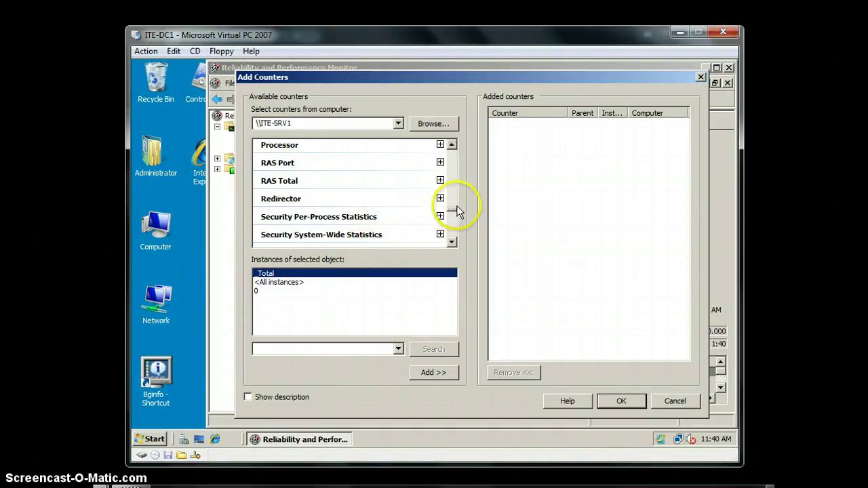
# Add the Pages/sec counter of the Memory object for ITE-SRV1 to the counters list
pyautogui.moveTo(456, 207); pyautogui.dragTo(453, 236)
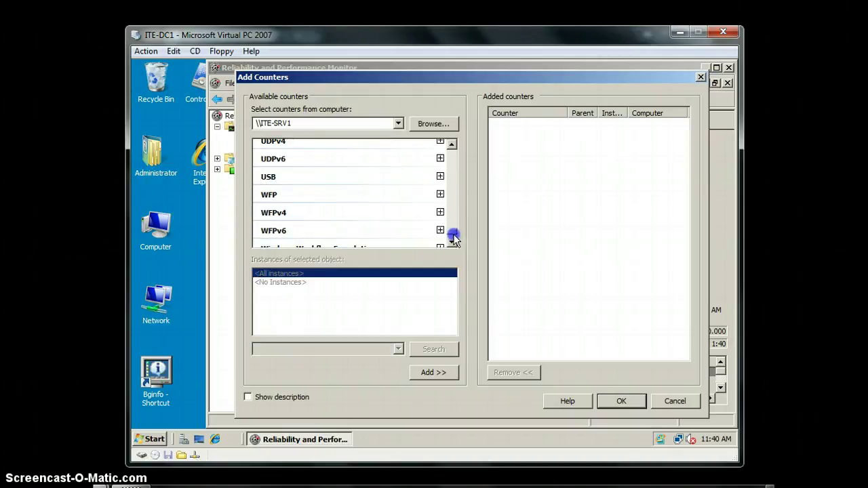
pyautogui.moveTo(453, 239); pyautogui.dragTo(455, 190)
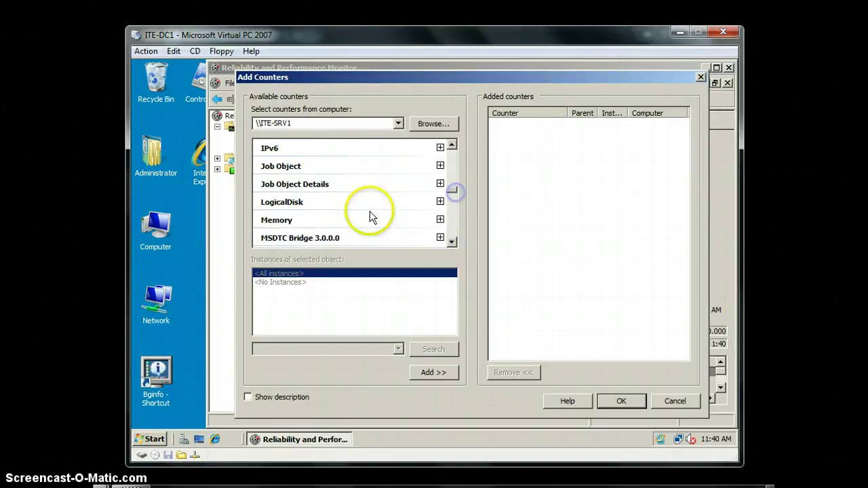
pyautogui.click(440, 221)
pyautogui.scroll(-3, 411, 224)
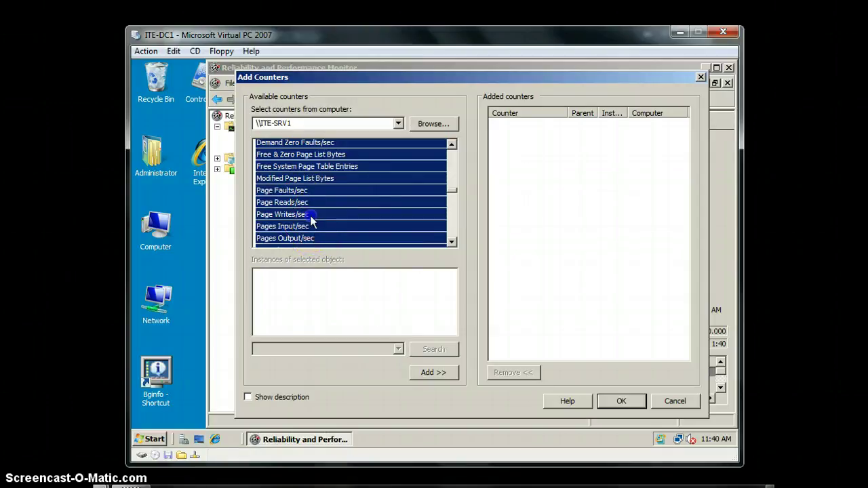
pyautogui.click(314, 214)
pyautogui.scroll(-1, 333, 212)
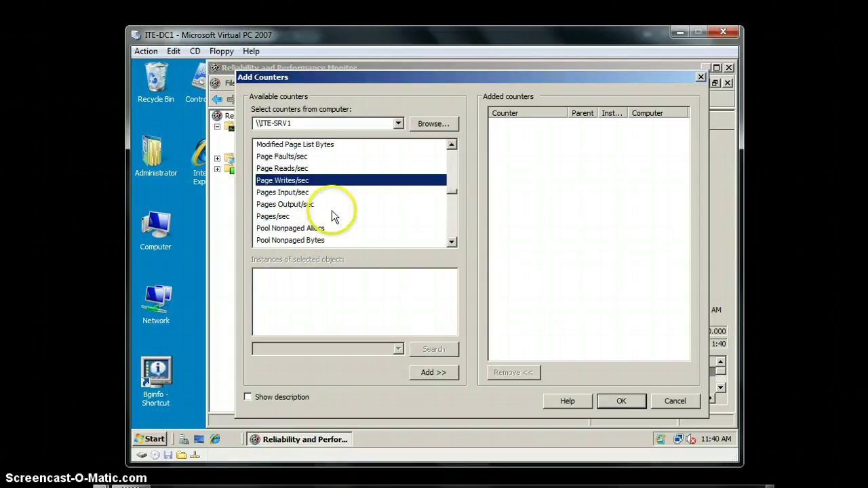
pyautogui.click(309, 216)
pyautogui.click(431, 372)
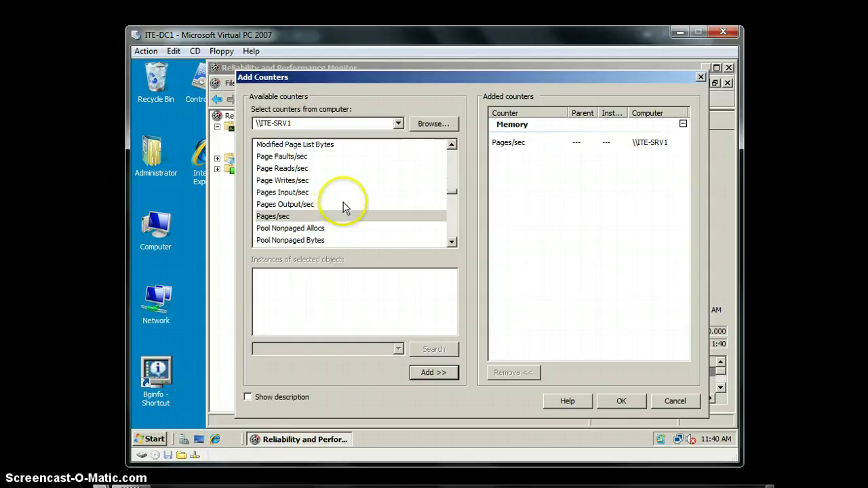
# Add the PhysicalDisk counter % Disk Time for ITE-SRV1 with the _Total instance
pyautogui.moveTo(455, 197)
pyautogui.mouseDown()
pyautogui.moveTo(452, 229)
pyautogui.moveTo(452, 210)
pyautogui.mouseUp()
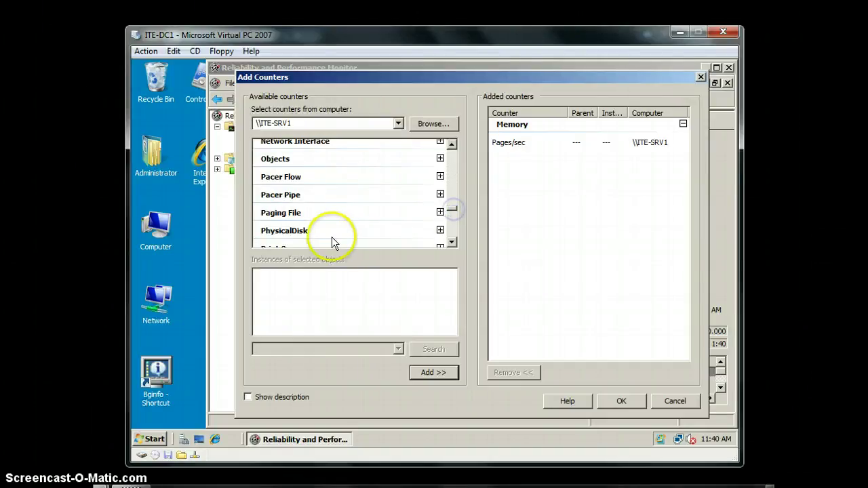
pyautogui.click(439, 231)
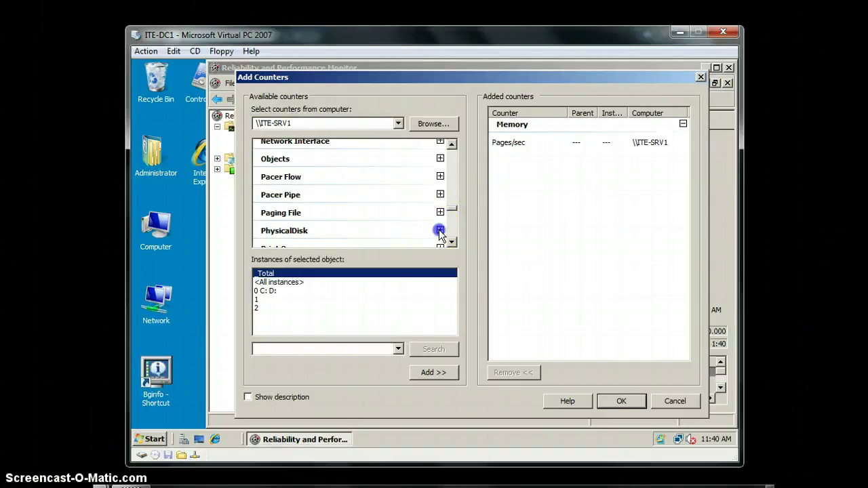
pyautogui.click(439, 230)
pyautogui.scroll(-2, 422, 217)
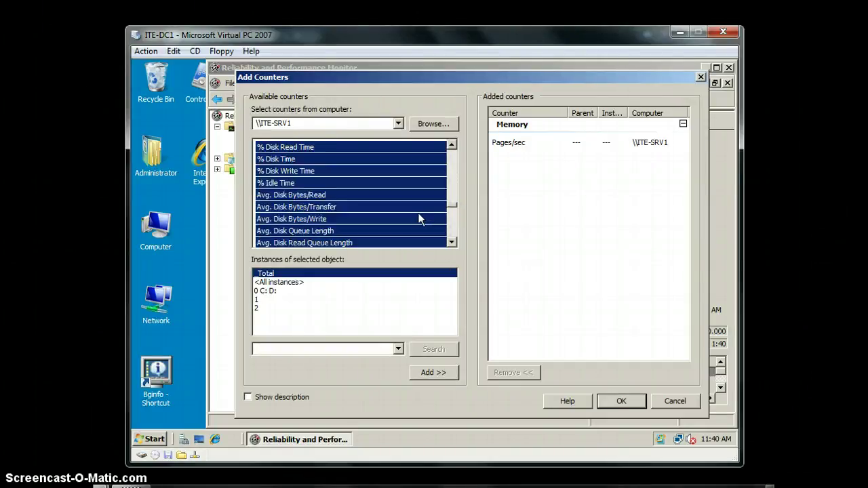
pyautogui.click(332, 159)
pyautogui.click(431, 372)
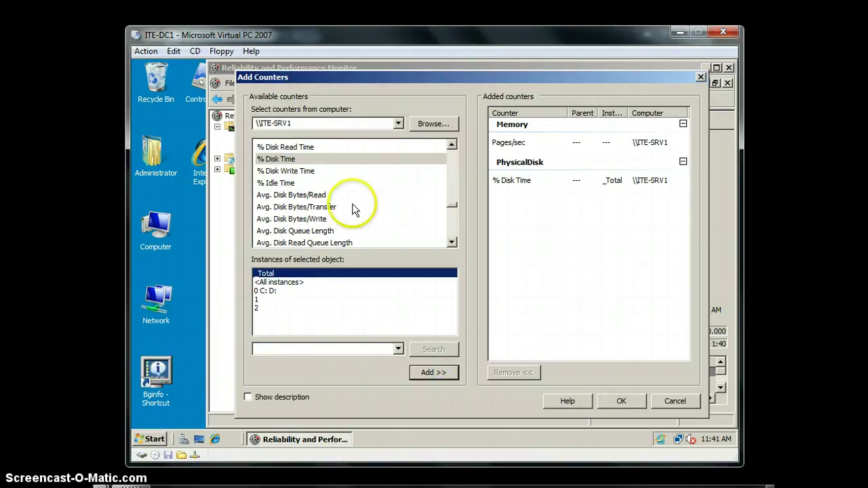
# Add the PhysicalDisk counter Current Disk Queue Length for ITE-SRV1 with the _Total instance
pyautogui.moveTo(452, 206); pyautogui.dragTo(452, 216)
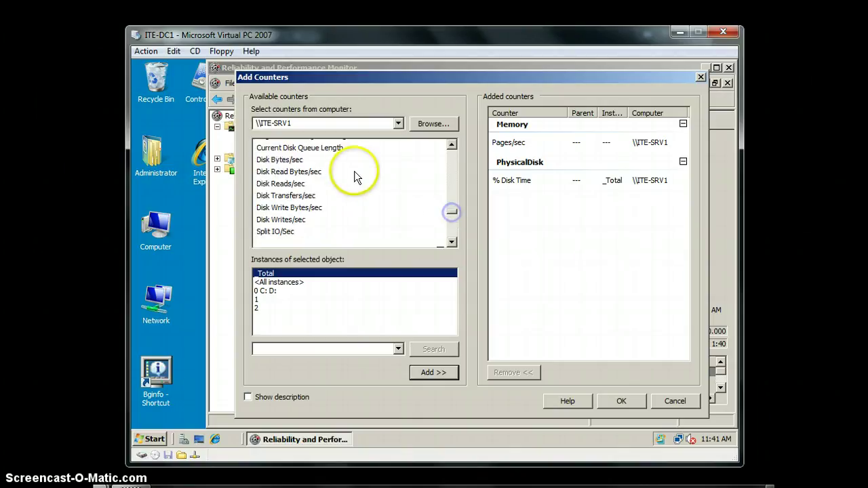
pyautogui.click(347, 148)
pyautogui.click(434, 373)
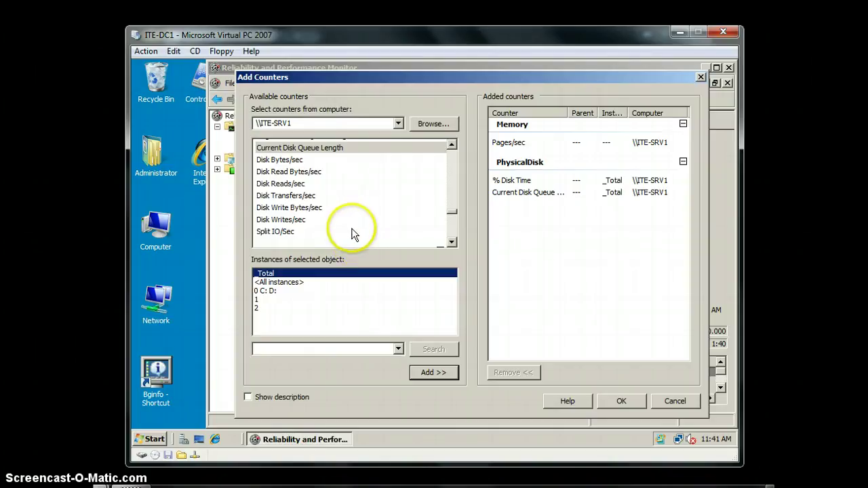
# Add the Processor counter % Processor Time for ITE-SRV1 with the _Total instance and confirm the added counters
pyautogui.moveTo(451, 214); pyautogui.dragTo(455, 221)
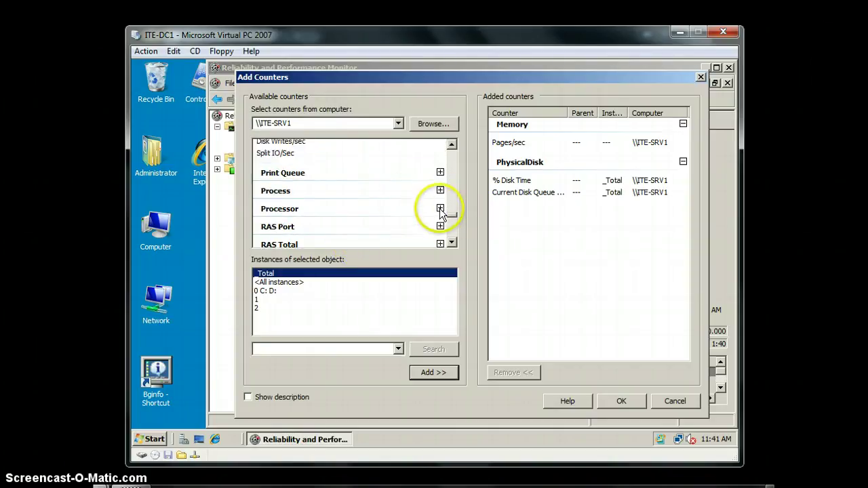
pyautogui.click(440, 208)
pyautogui.click(453, 217)
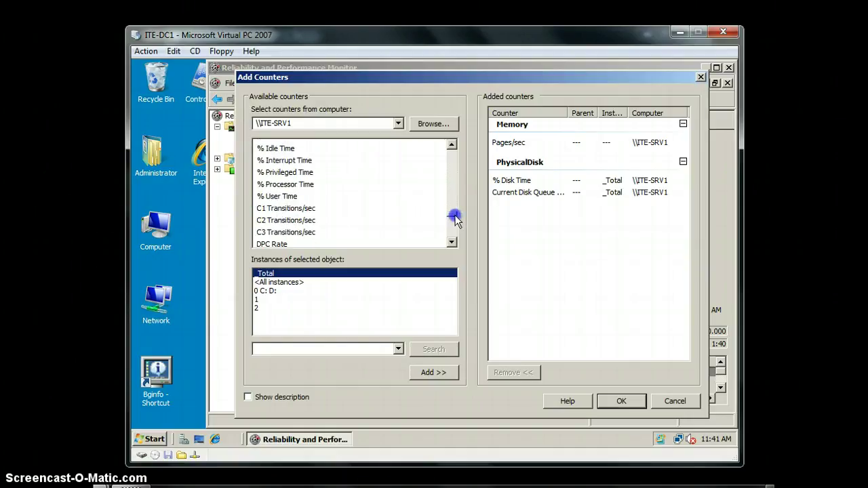
pyautogui.moveTo(455, 218); pyautogui.dragTo(455, 218)
pyautogui.click(305, 184)
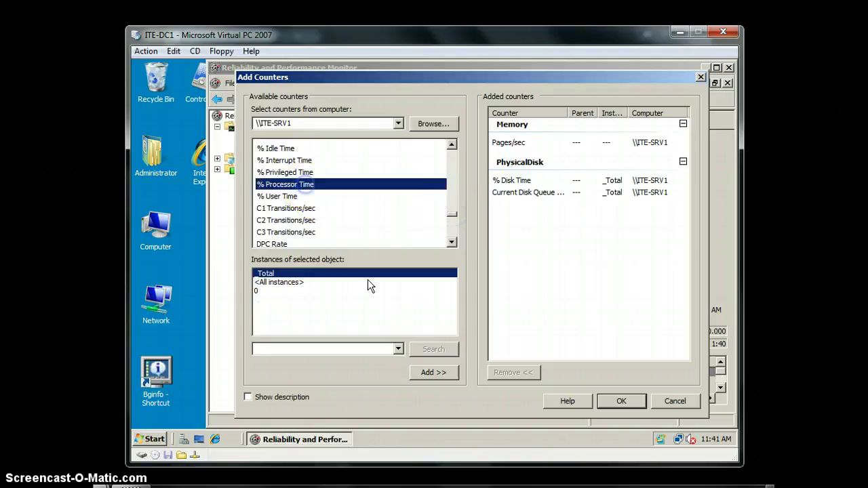
pyautogui.click(438, 372)
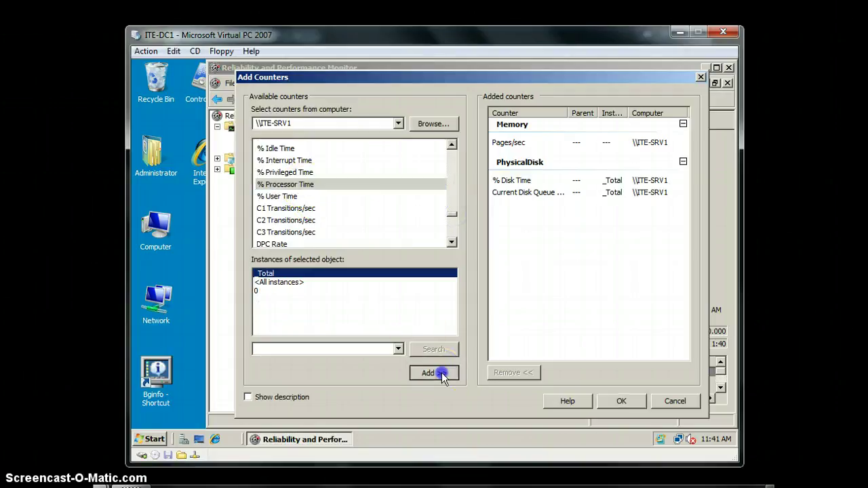
pyautogui.click(617, 403)
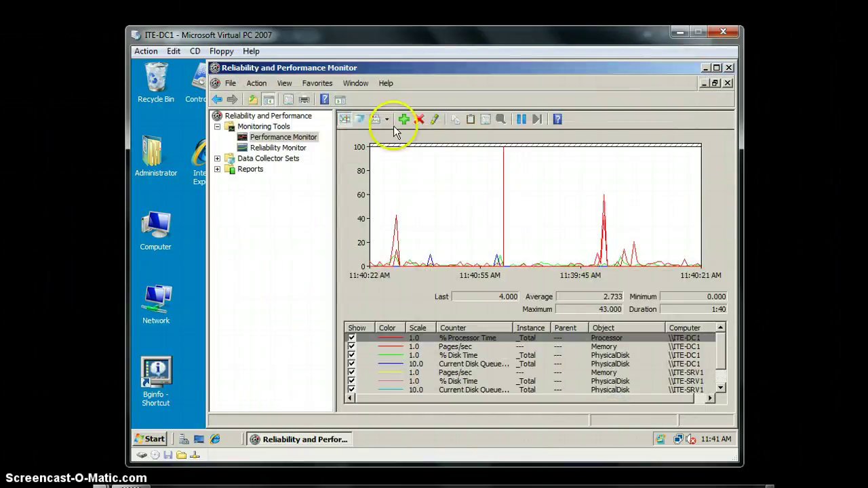
# Change the Performance Monitor display to the report view and minimize ITE-DC1 to return to ITE-SRV1
pyautogui.click(375, 119)
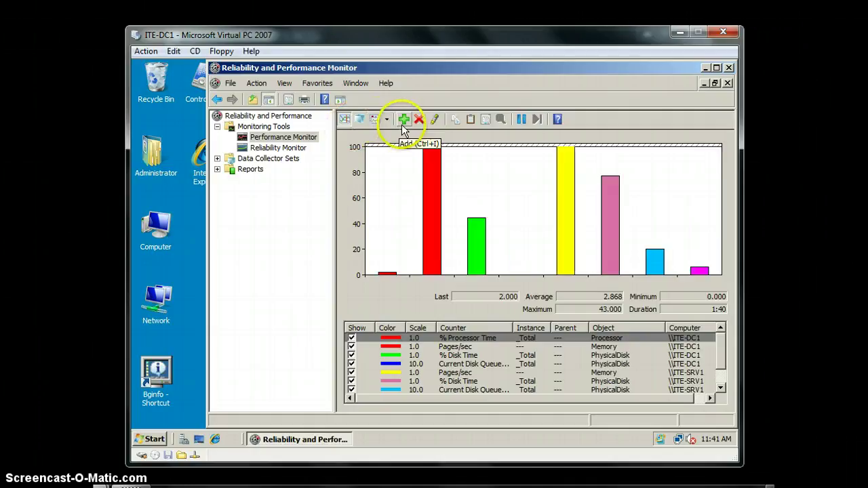
pyautogui.click(375, 120)
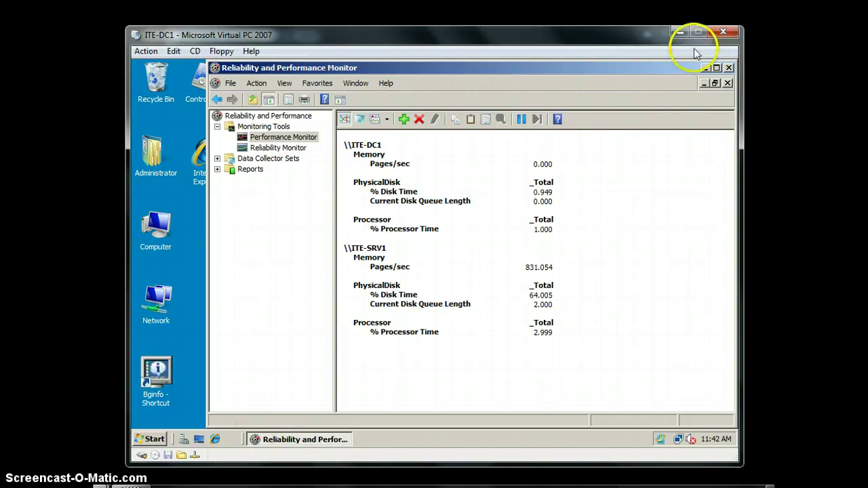
pyautogui.click(680, 32)
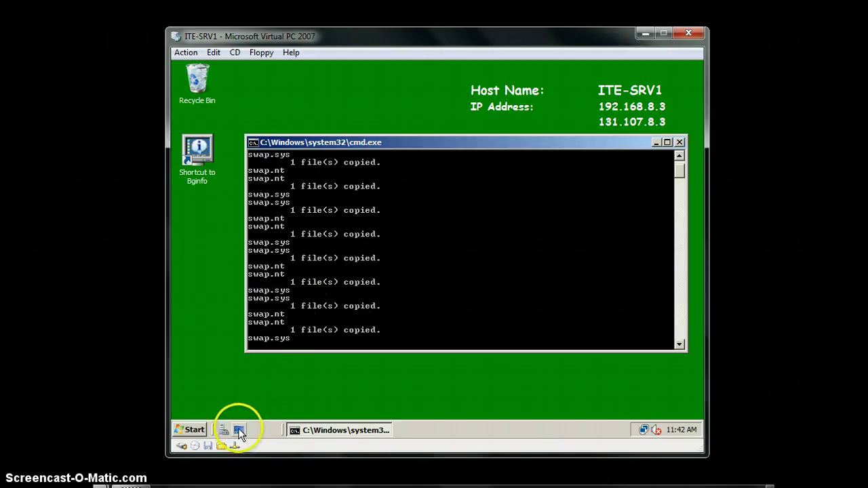
pyautogui.click(186, 430)
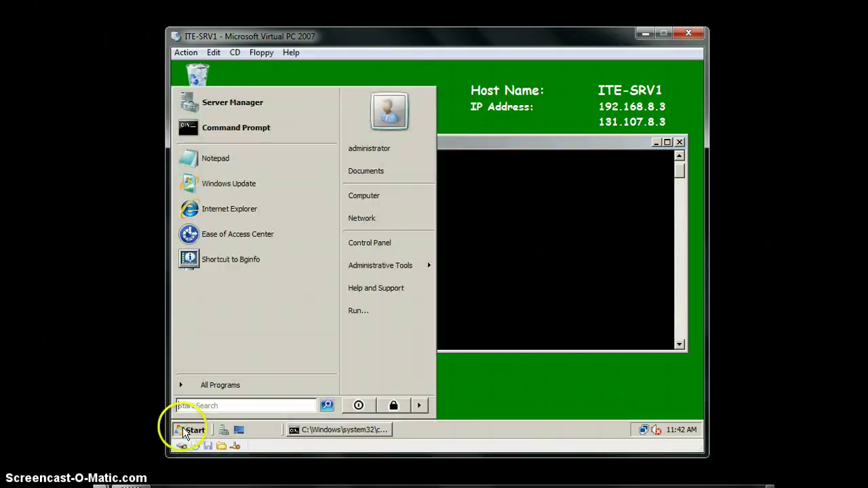
pyautogui.click(398, 293)
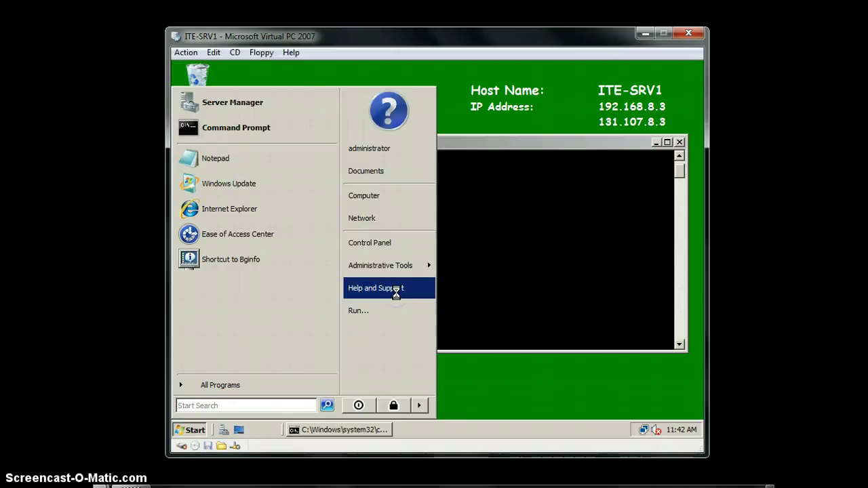
pyautogui.click(457, 282)
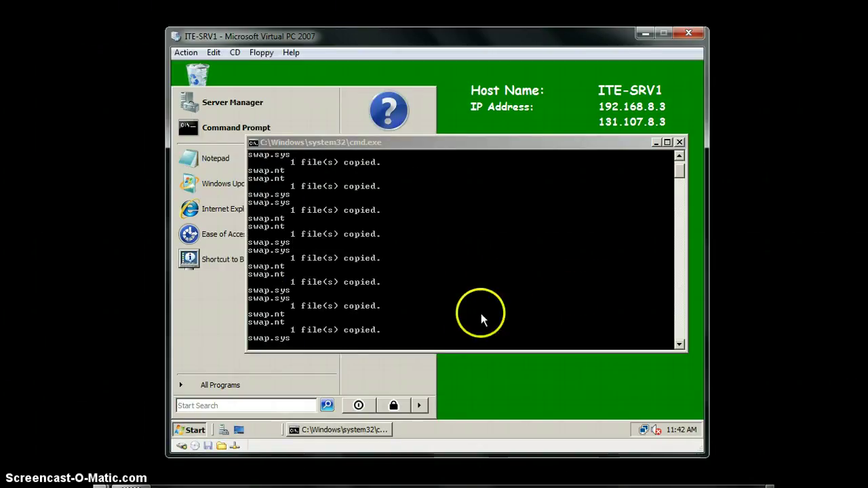
pyautogui.click(459, 220)
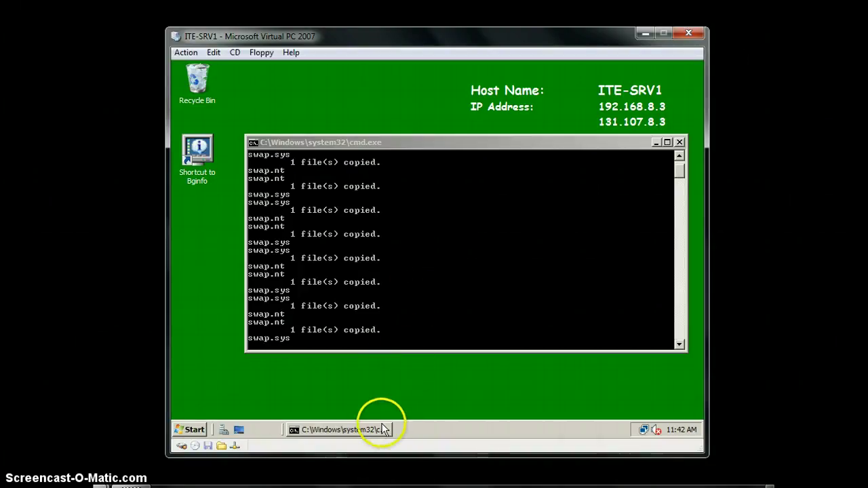
pyautogui.click(317, 349)
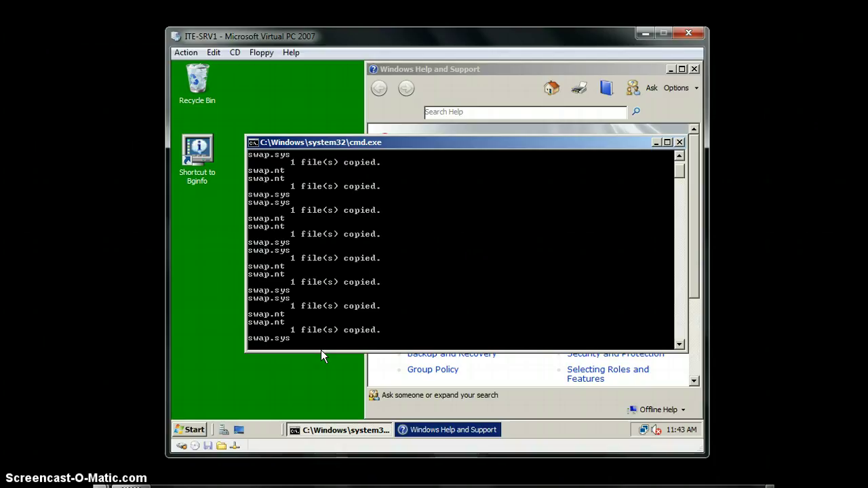
# Close the command window running disk.bat and the Windows Help and Support window on ITE-SRV1
pyautogui.click(680, 142)
pyautogui.click(519, 254)
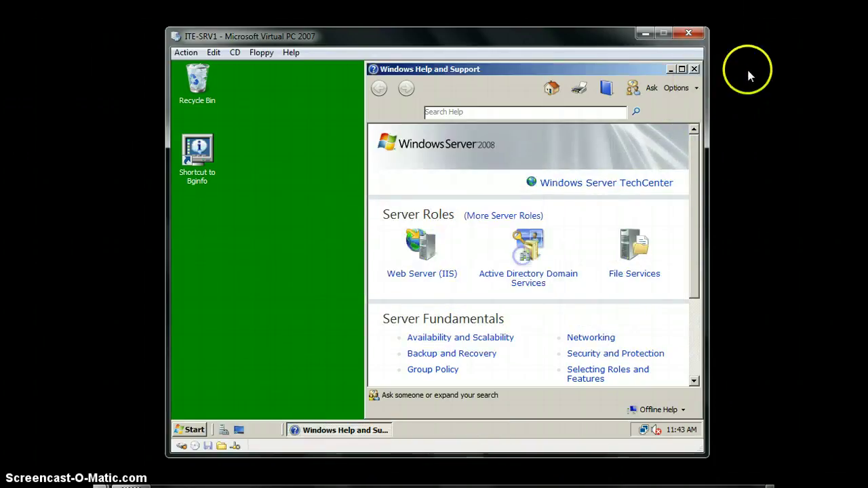
pyautogui.click(694, 68)
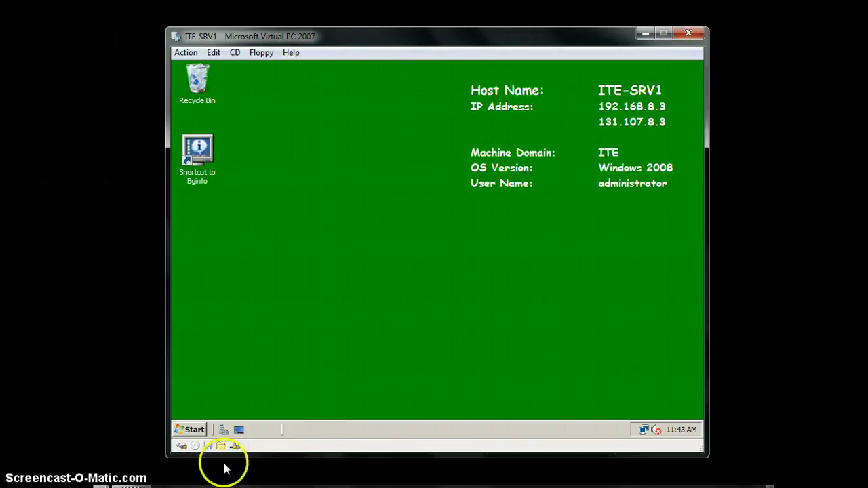
pyautogui.click(156, 483)
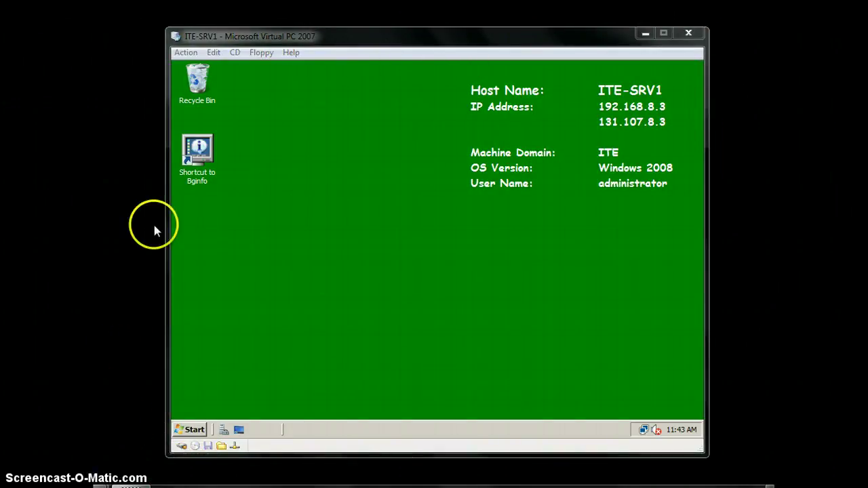